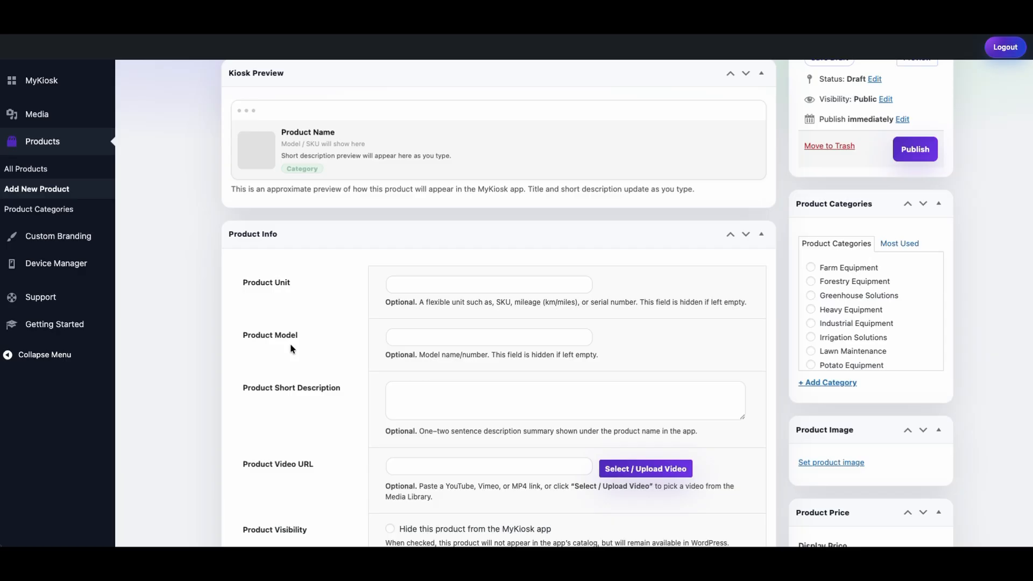
Step: Set the skid steer loader photo on a white background from the media library as the product image
{"action": "scroll", "coordinate": [291, 348], "scroll_direction": "down", "scroll_amount": 1}
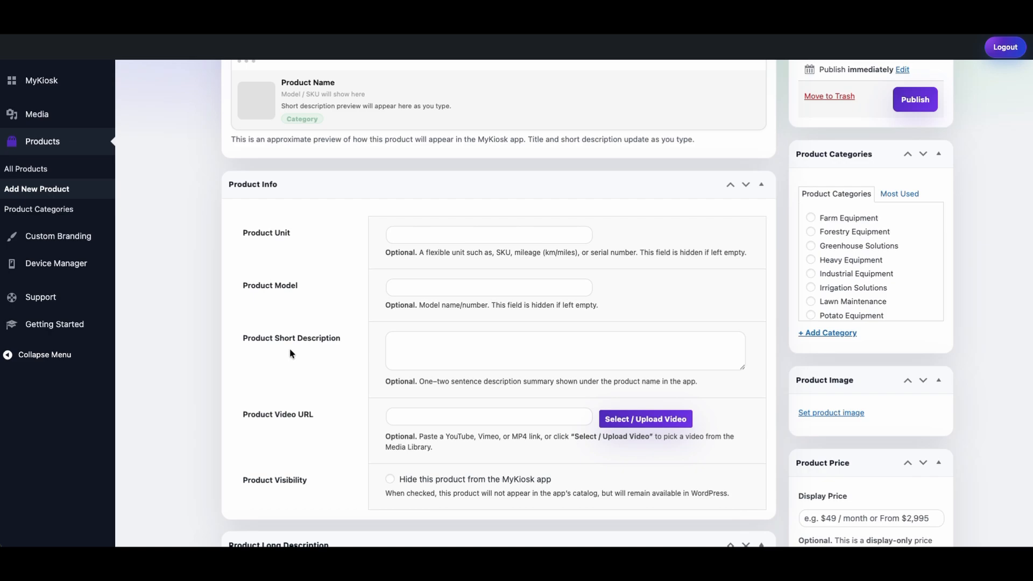
{"action": "scroll", "coordinate": [290, 349], "scroll_direction": "down", "scroll_amount": 3}
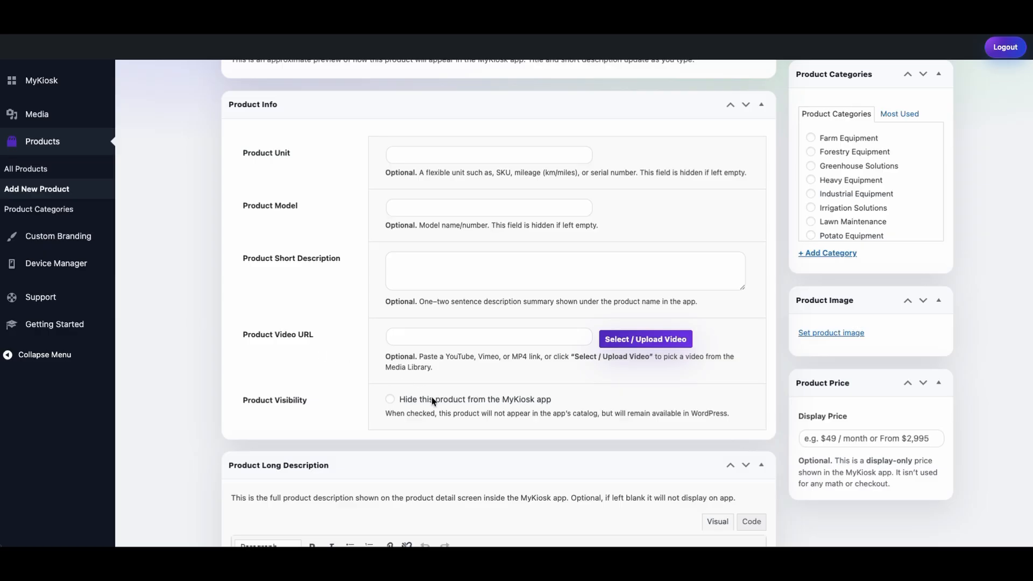
{"action": "left_click", "coordinate": [390, 401]}
{"action": "left_click", "coordinate": [839, 334]}
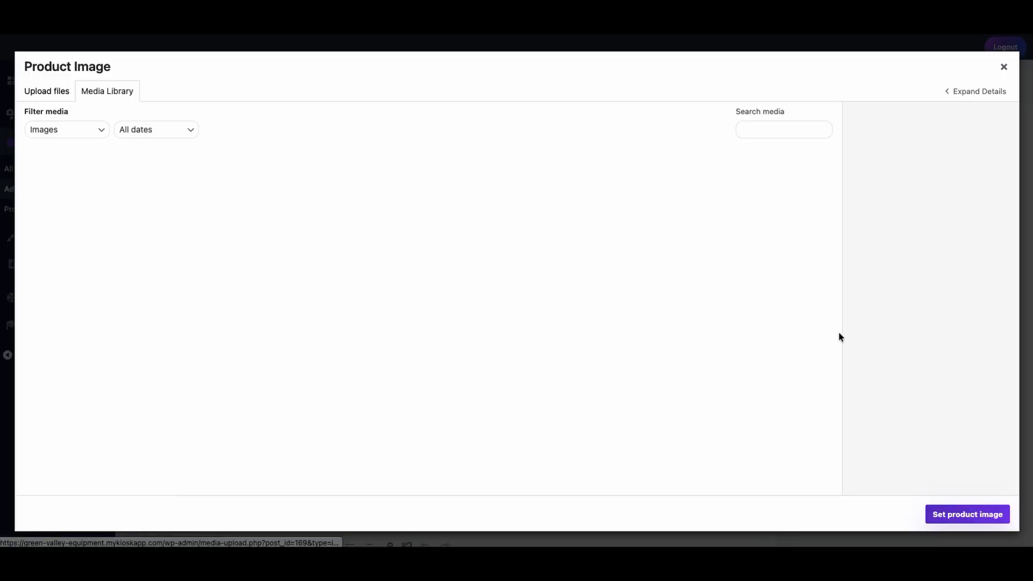
{"action": "left_click", "coordinate": [75, 195]}
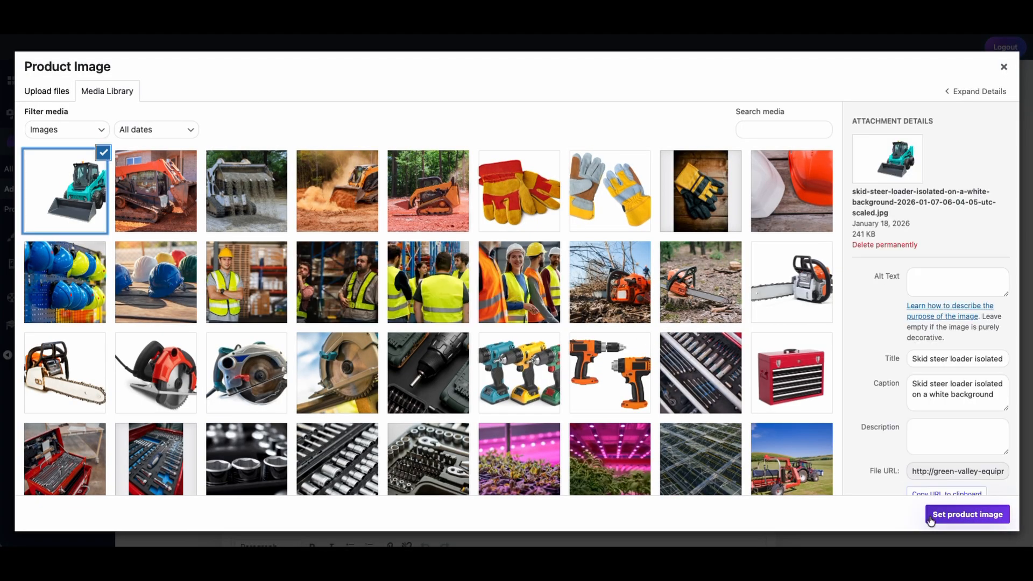
{"action": "left_click", "coordinate": [945, 518]}
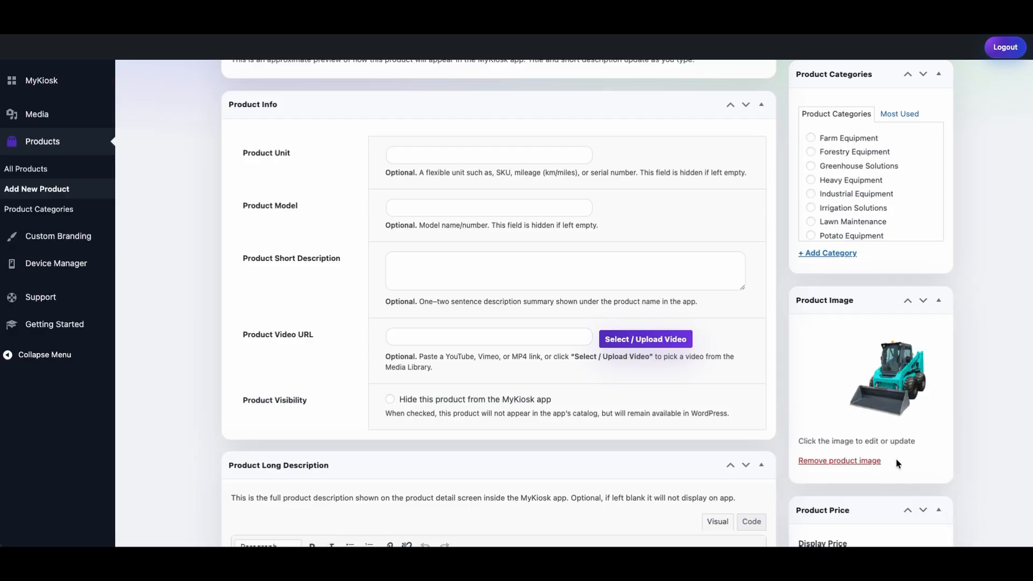
Step: Add three media library photos to the product gallery: the orange track loader, the loader bucket, and the excavator moving dirt
{"action": "scroll", "coordinate": [896, 459], "scroll_direction": "down", "scroll_amount": 2}
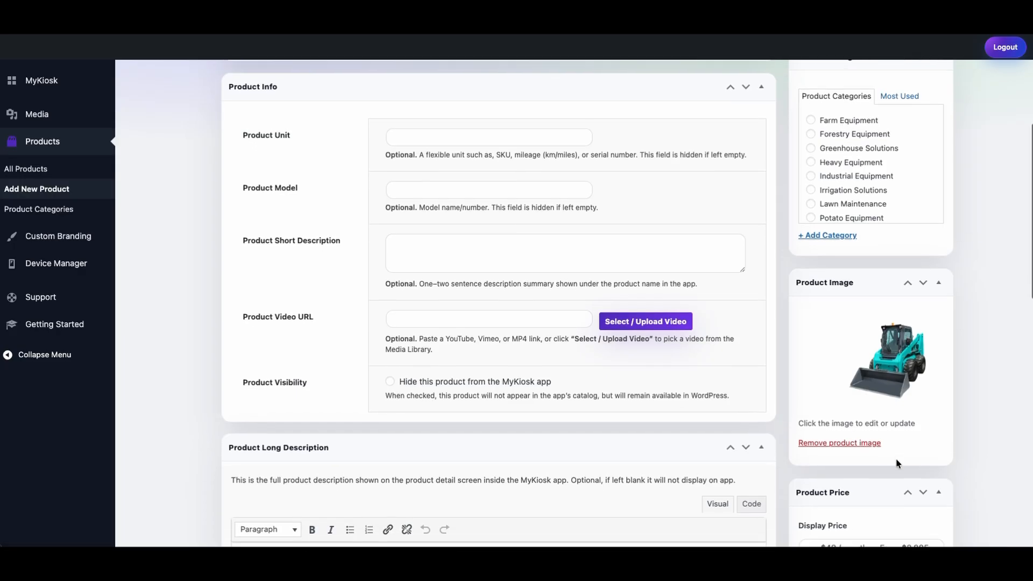
{"action": "scroll", "coordinate": [896, 459], "scroll_direction": "down", "scroll_amount": 4}
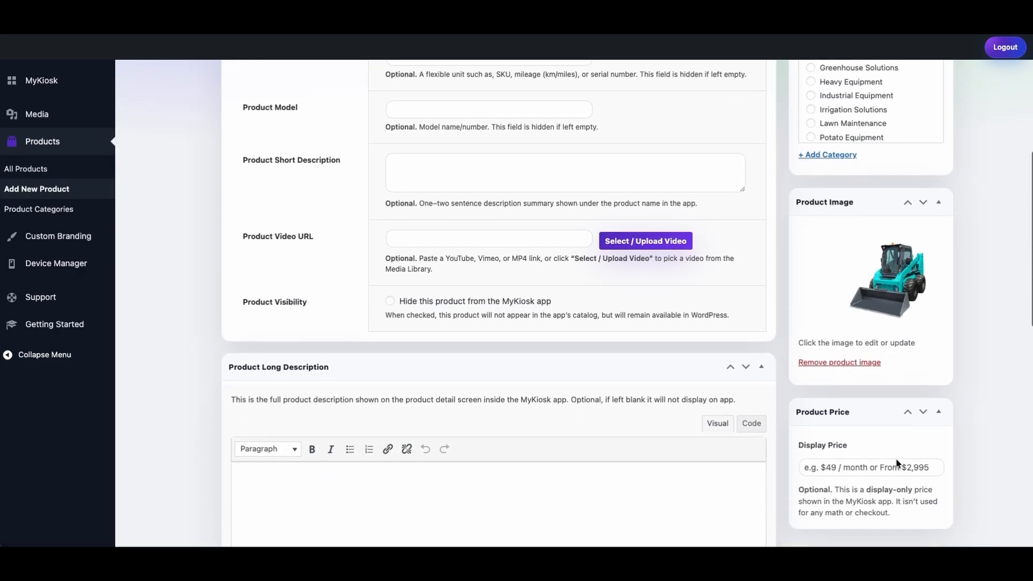
{"action": "scroll", "coordinate": [897, 462], "scroll_direction": "down", "scroll_amount": 4}
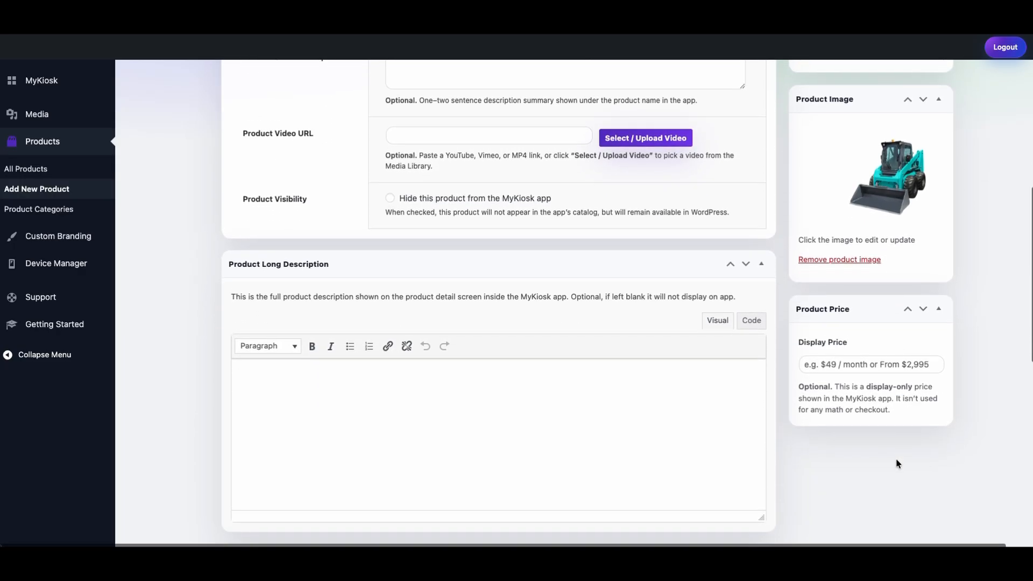
{"action": "scroll", "coordinate": [896, 458], "scroll_direction": "down", "scroll_amount": 5}
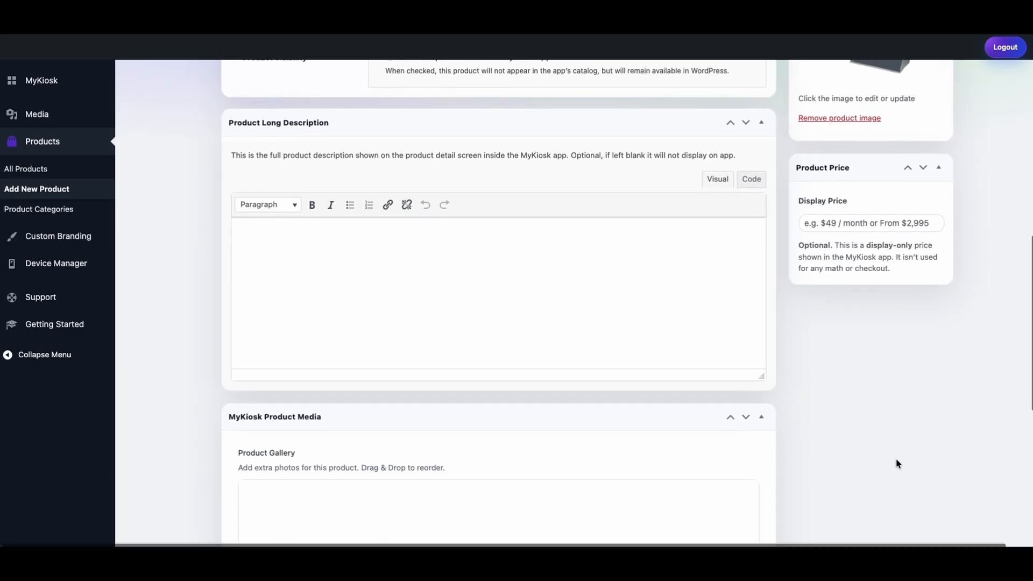
{"action": "scroll", "coordinate": [896, 464], "scroll_direction": "down", "scroll_amount": 4}
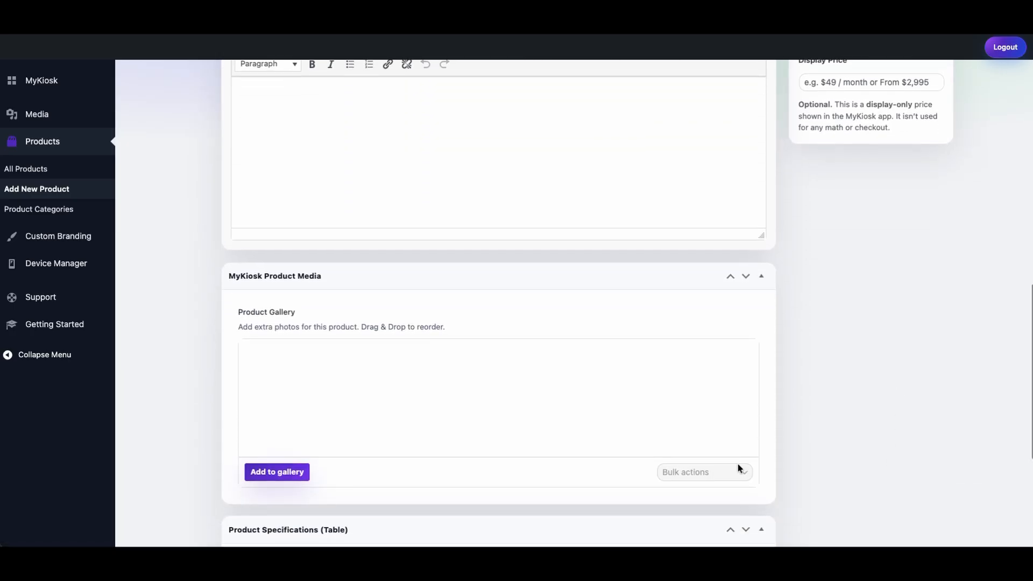
{"action": "left_click", "coordinate": [296, 459]}
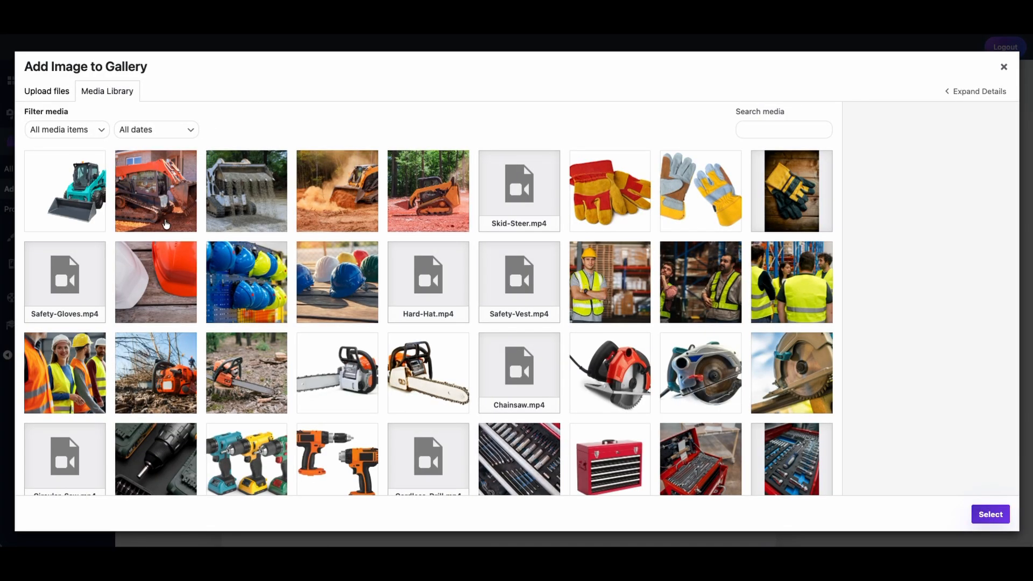
{"action": "left_click", "coordinate": [158, 211]}
{"action": "left_click", "coordinate": [231, 216]}
{"action": "left_click", "coordinate": [316, 208]}
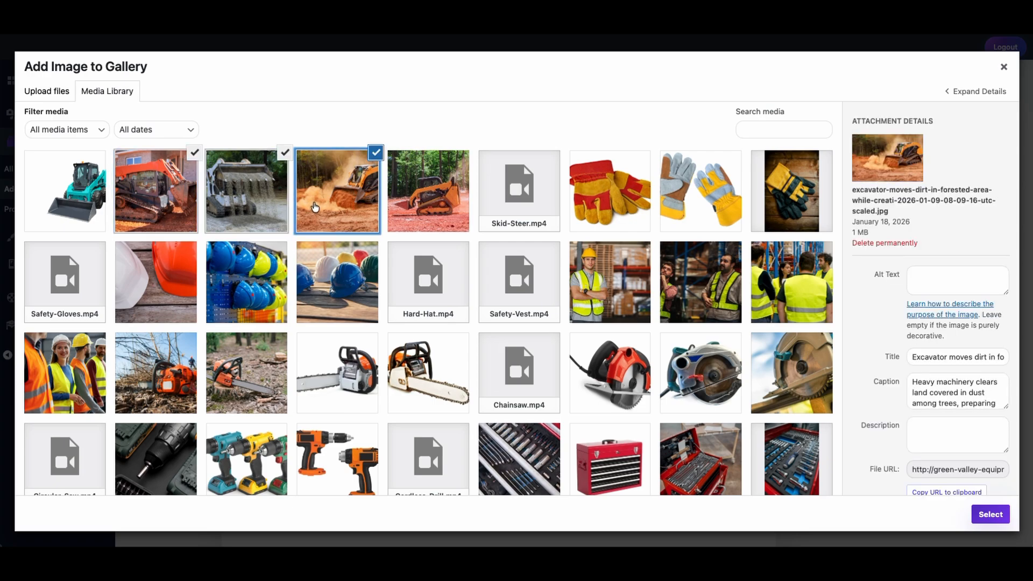
{"action": "left_click", "coordinate": [988, 516]}
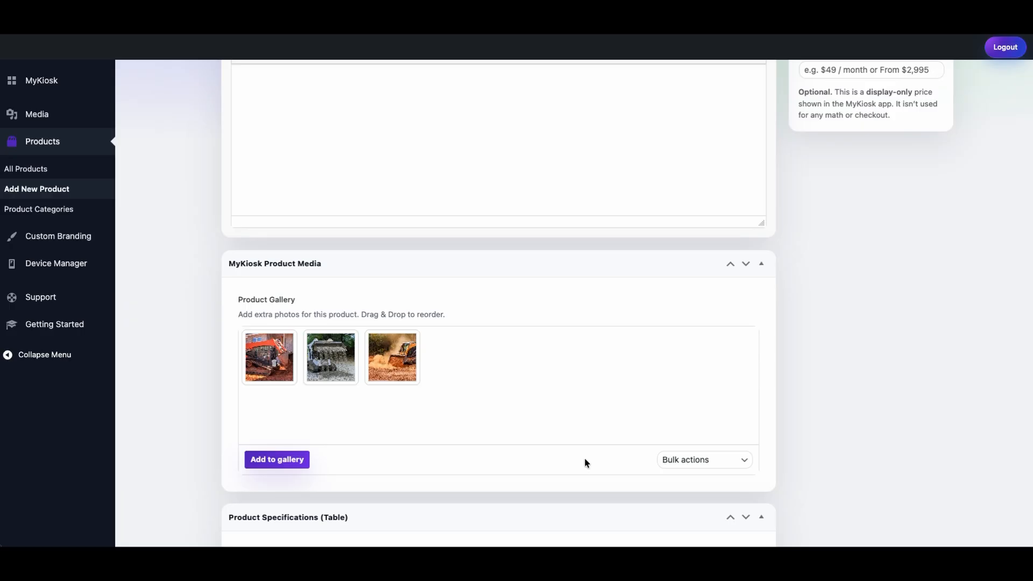
Step: Move the first product gallery photo to the end and rearrange the photos back into their original order
{"action": "left_click_drag", "start_coordinate": [287, 374], "coordinate": [428, 367]}
{"action": "left_click_drag", "start_coordinate": [338, 375], "coordinate": [415, 376]}
{"action": "left_click_drag", "start_coordinate": [282, 379], "coordinate": [348, 374]}
Step: Rename the first column heading of the product specifications table to "Test Name" and place the cursor in the second heading
{"action": "scroll", "coordinate": [517, 430], "scroll_direction": "down", "scroll_amount": 2}
{"action": "scroll", "coordinate": [518, 431], "scroll_direction": "down", "scroll_amount": 5}
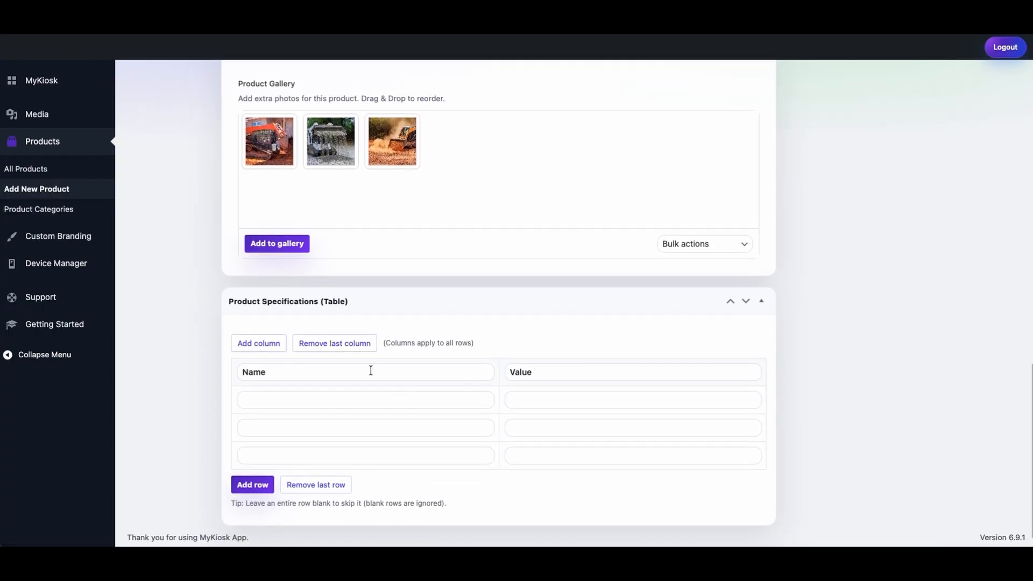
{"action": "double_click", "coordinate": [257, 372]}
{"action": "type", "text": "Test Name"}
{"action": "left_click", "coordinate": [522, 372]}
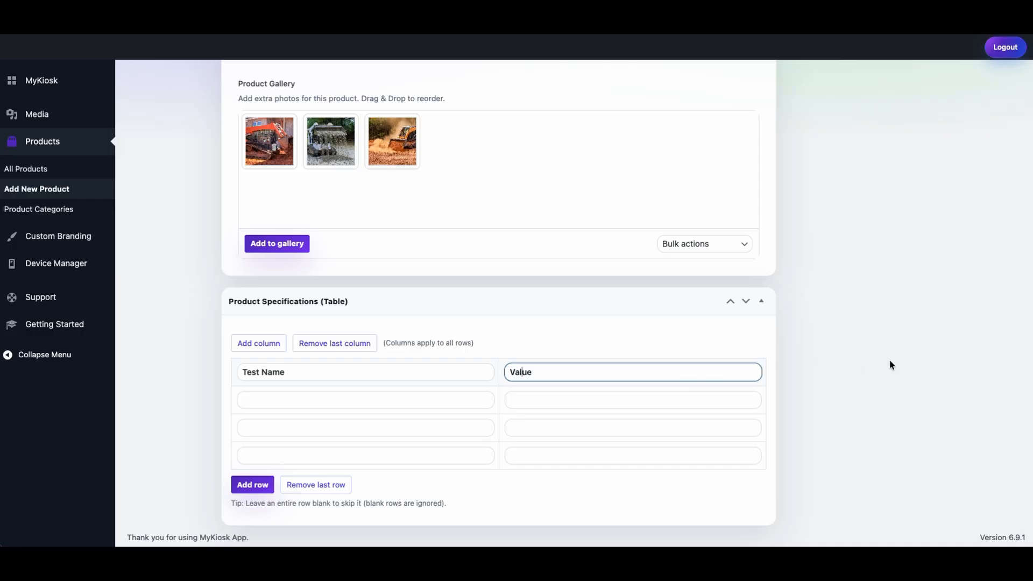
Step: Enter "Full Product Description" as the product's long description
{"action": "scroll", "coordinate": [890, 361], "scroll_direction": "up", "scroll_amount": 2}
{"action": "scroll", "coordinate": [889, 365], "scroll_direction": "up", "scroll_amount": 3}
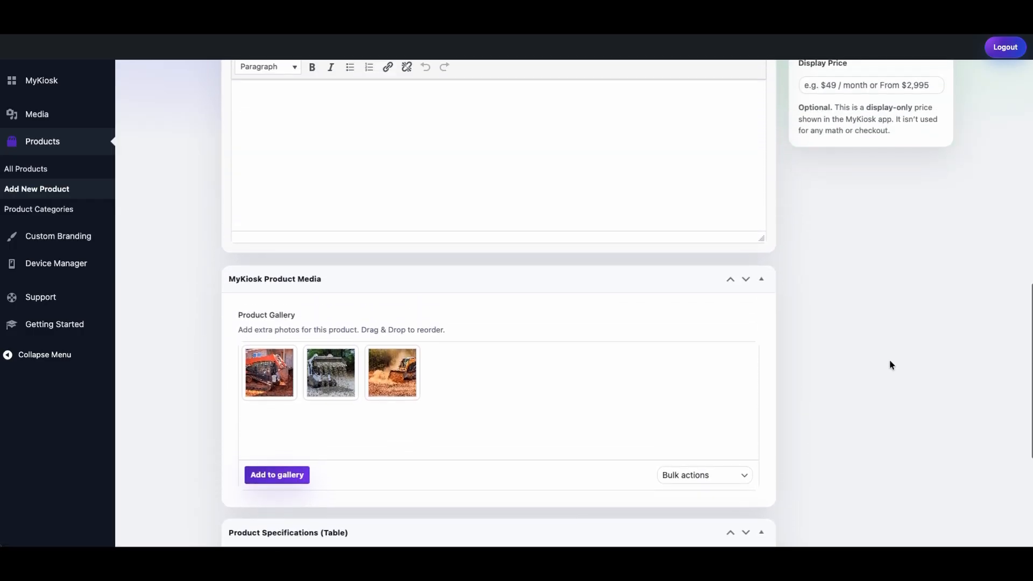
{"action": "scroll", "coordinate": [890, 365], "scroll_direction": "up", "scroll_amount": 3}
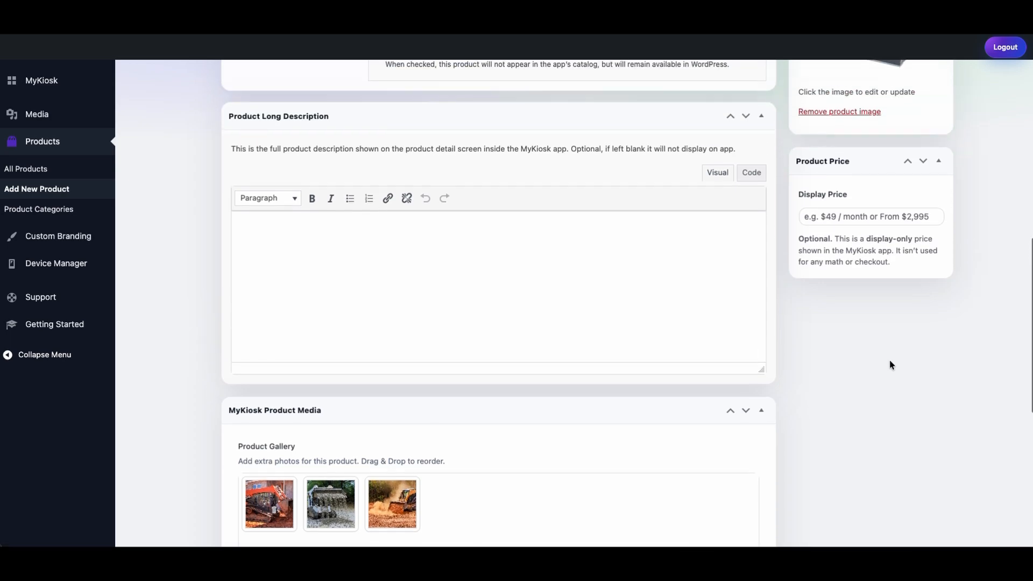
{"action": "scroll", "coordinate": [889, 365], "scroll_direction": "up", "scroll_amount": 2}
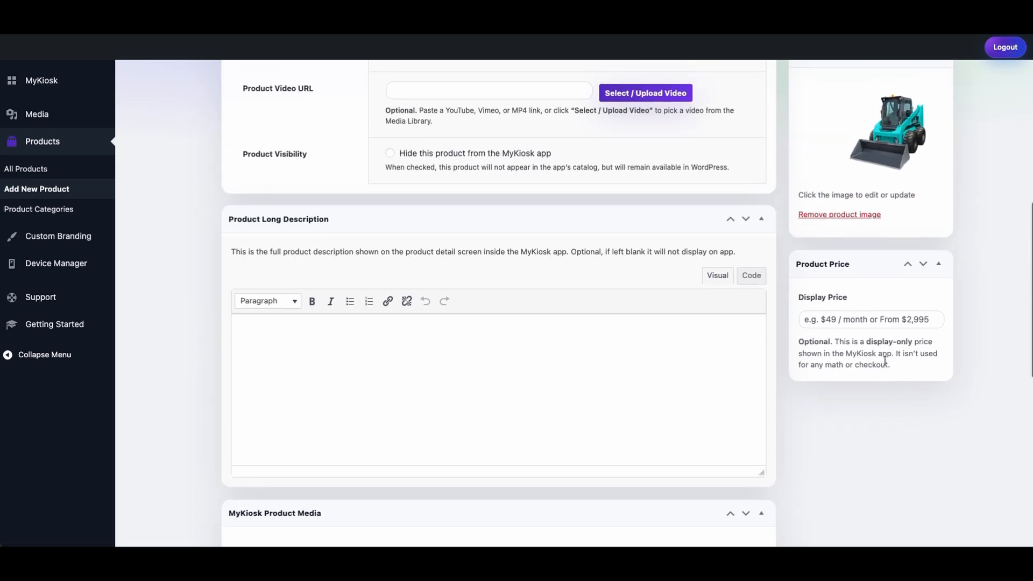
{"action": "type", "text": "Full Product "}
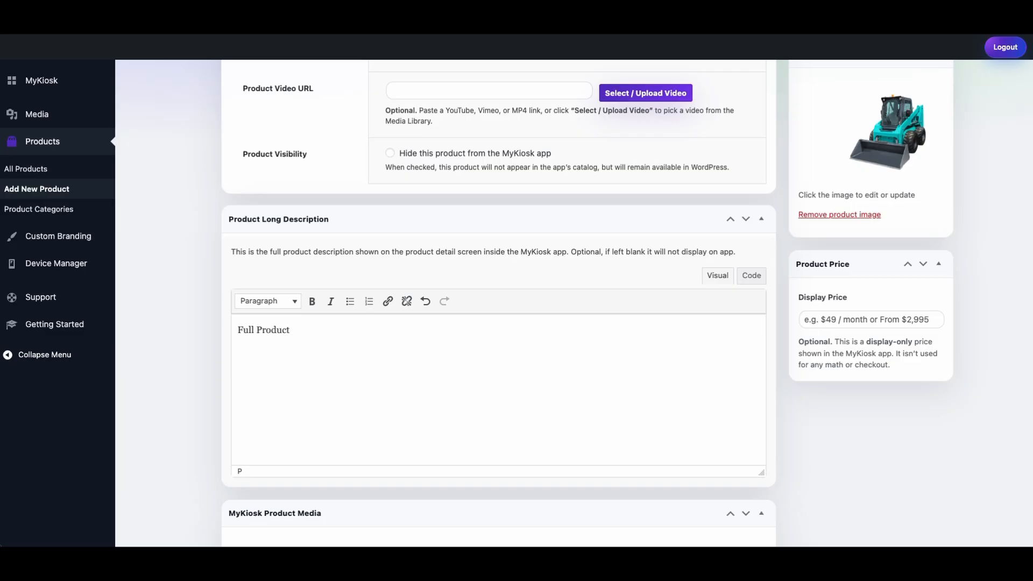
{"action": "type", "text": "description"}
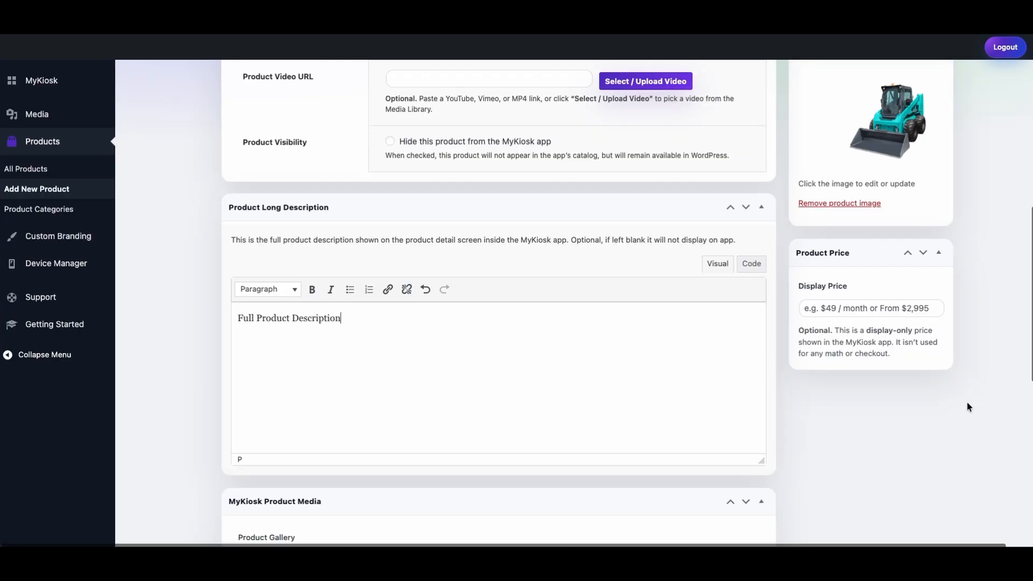
Step: Create a product category named "Lawn Tractors" without a parent and assign it to the product
{"action": "scroll", "coordinate": [966, 407], "scroll_direction": "up", "scroll_amount": 1}
{"action": "scroll", "coordinate": [967, 403], "scroll_direction": "up", "scroll_amount": 2}
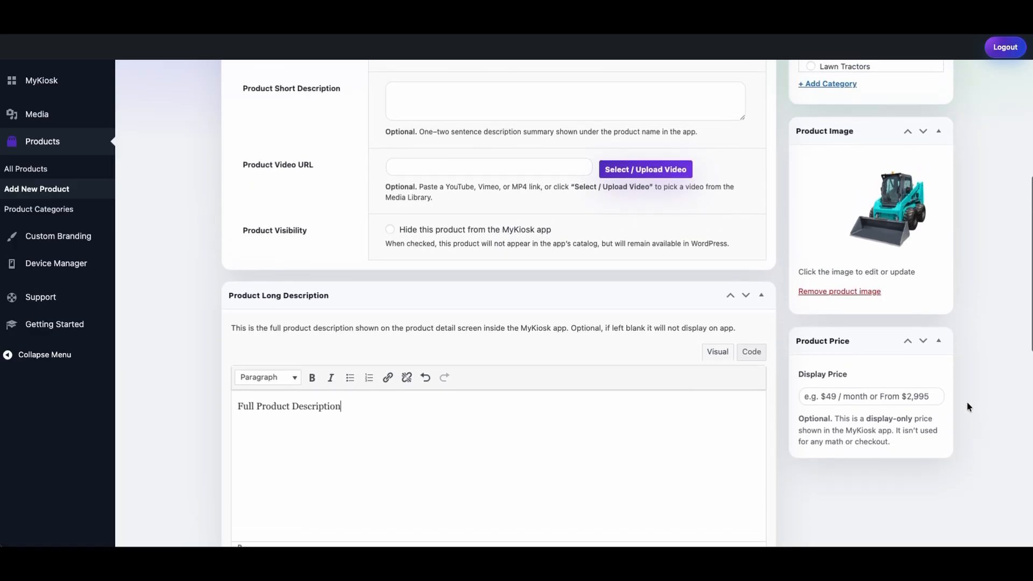
{"action": "scroll", "coordinate": [967, 402], "scroll_direction": "up", "scroll_amount": 3}
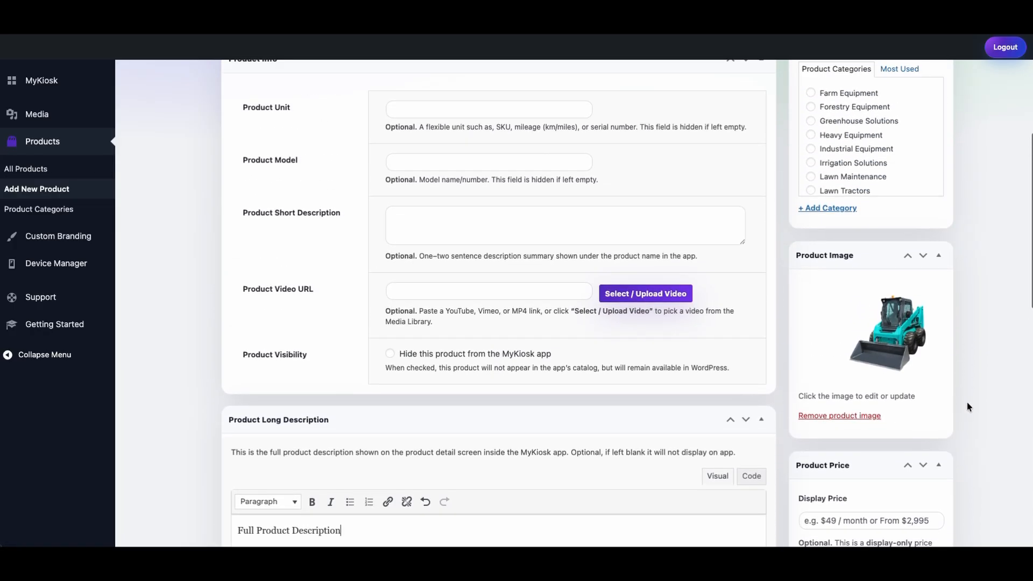
{"action": "scroll", "coordinate": [967, 405], "scroll_direction": "up", "scroll_amount": 1}
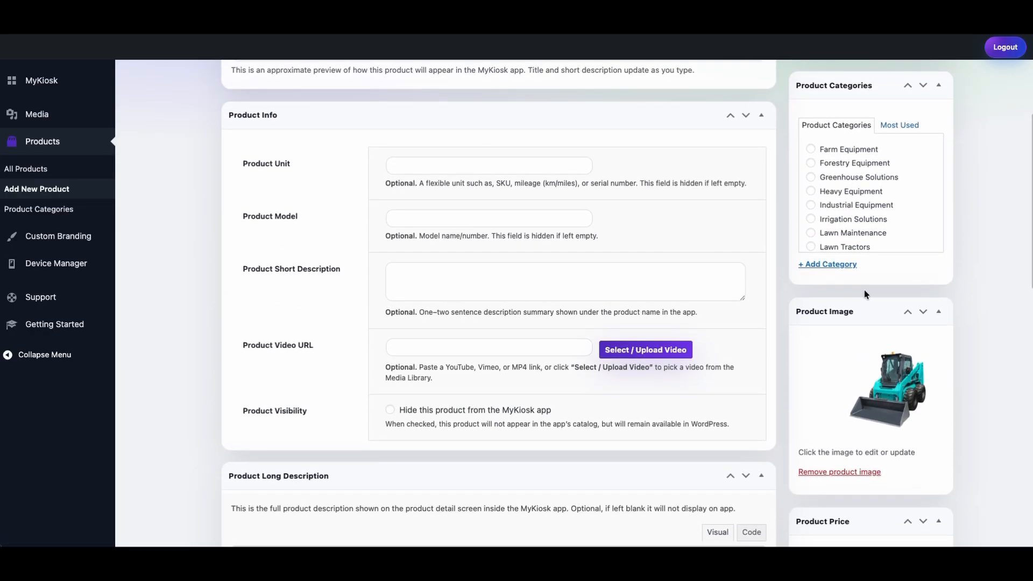
{"action": "left_click", "coordinate": [838, 266]}
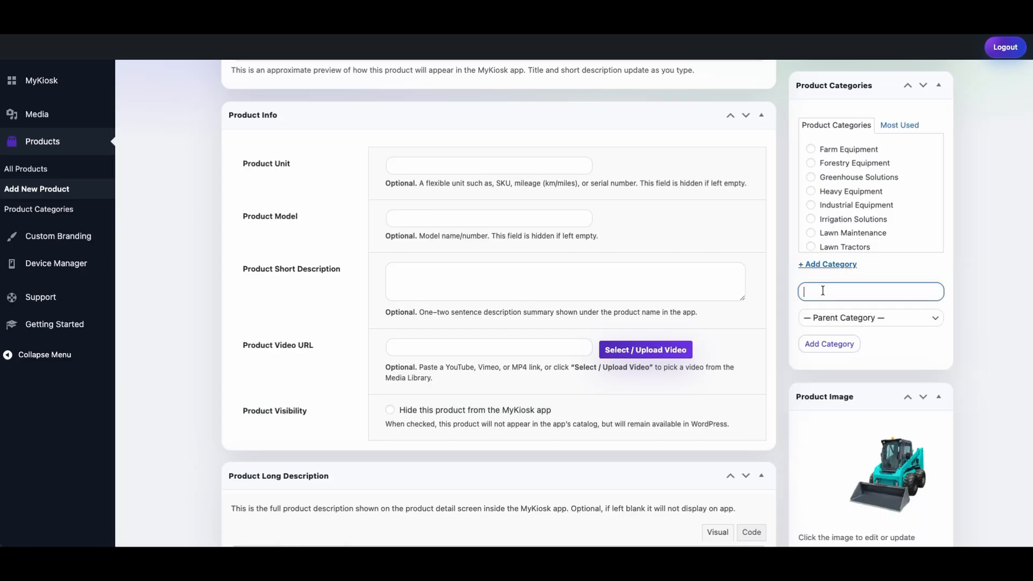
{"action": "type", "text": "Lawn Tractors"}
{"action": "left_click", "coordinate": [832, 344]}
{"action": "scroll", "coordinate": [812, 237], "scroll_direction": "down", "scroll_amount": 1}
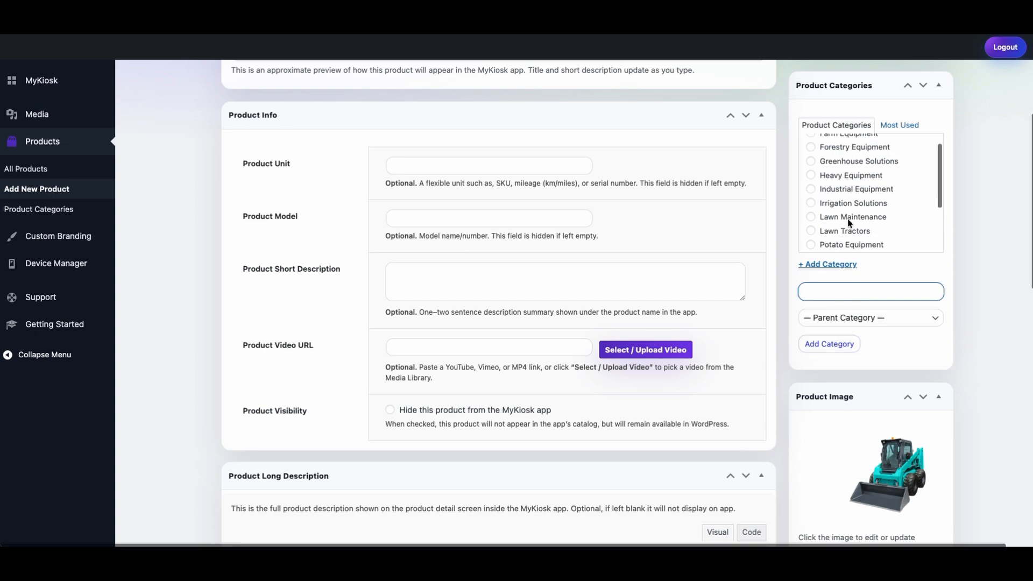
{"action": "left_click", "coordinate": [810, 231]}
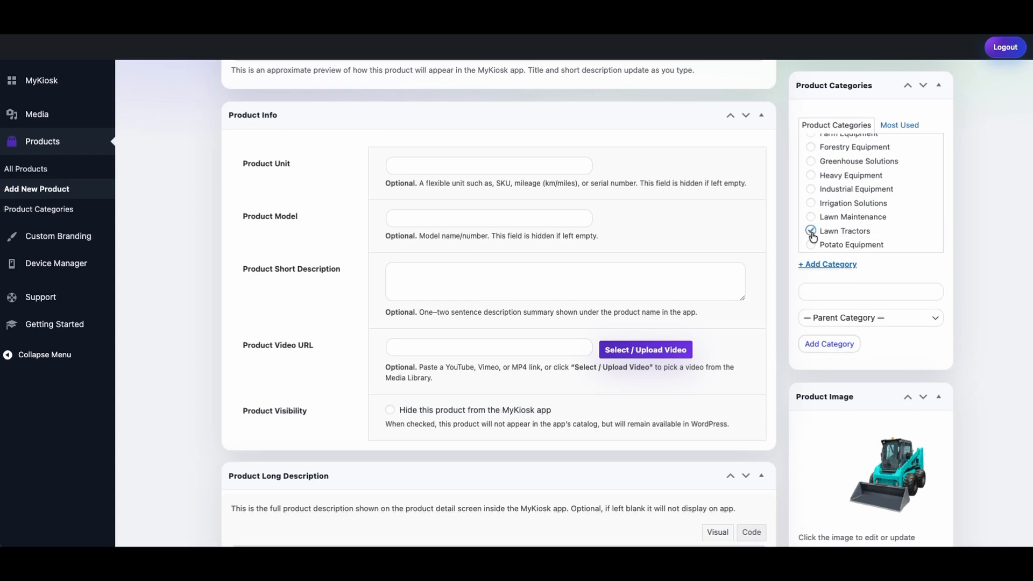
{"action": "scroll", "coordinate": [839, 232], "scroll_direction": "up", "scroll_amount": 1}
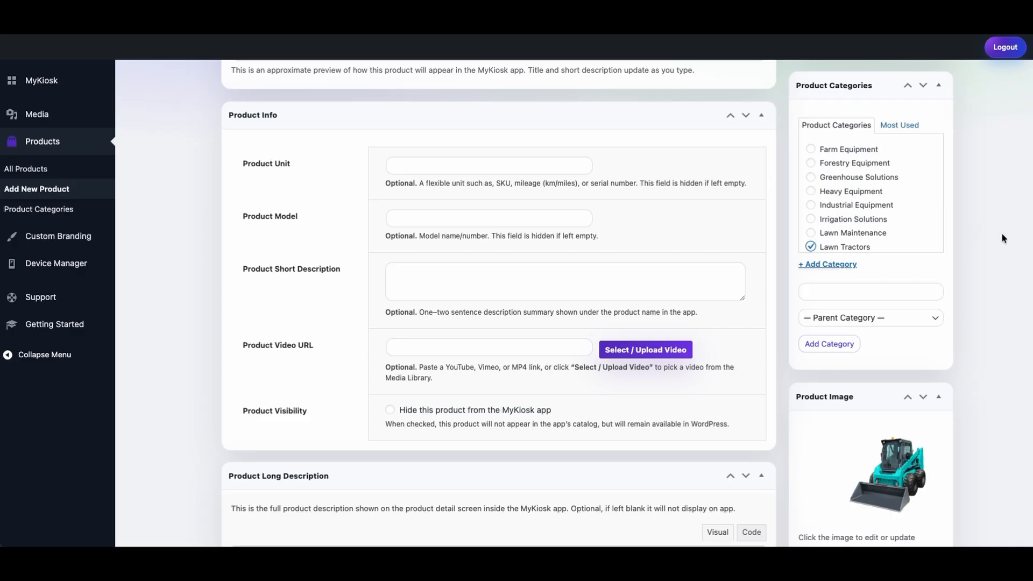
Step: Open the product categories page and examine the category list, its product counts and the fields for adding a category
{"action": "scroll", "coordinate": [1002, 233], "scroll_direction": "up", "scroll_amount": 2}
{"action": "scroll", "coordinate": [1002, 233], "scroll_direction": "up", "scroll_amount": 1}
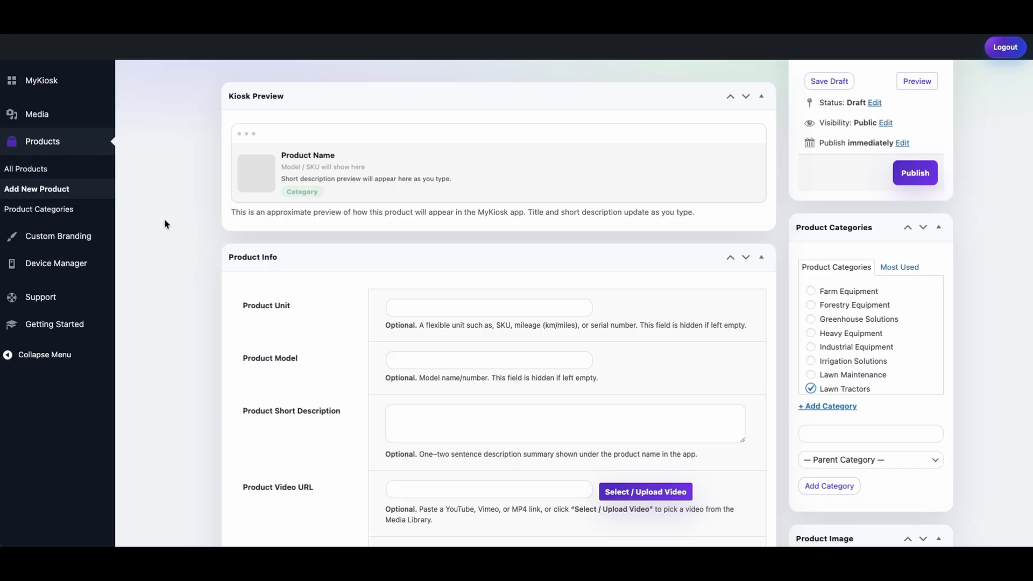
{"action": "left_click", "coordinate": [61, 211]}
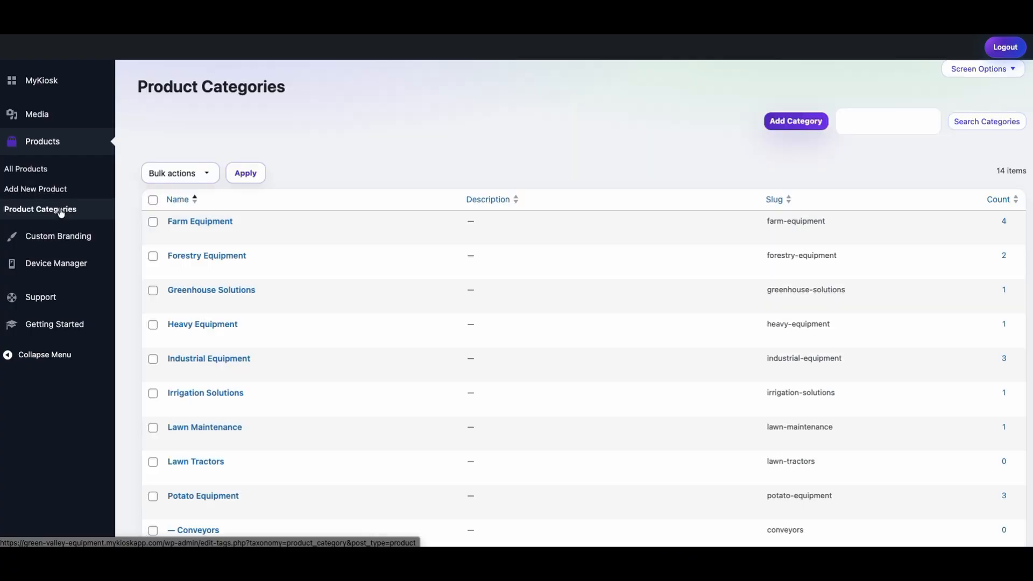
{"action": "scroll", "coordinate": [358, 304], "scroll_direction": "down", "scroll_amount": 2}
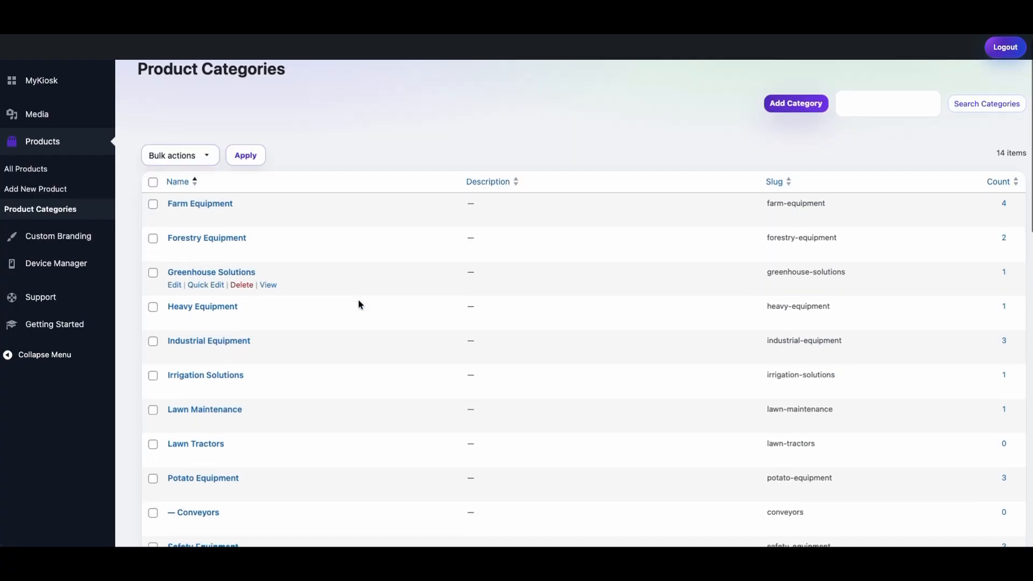
{"action": "scroll", "coordinate": [359, 304], "scroll_direction": "down", "scroll_amount": 2}
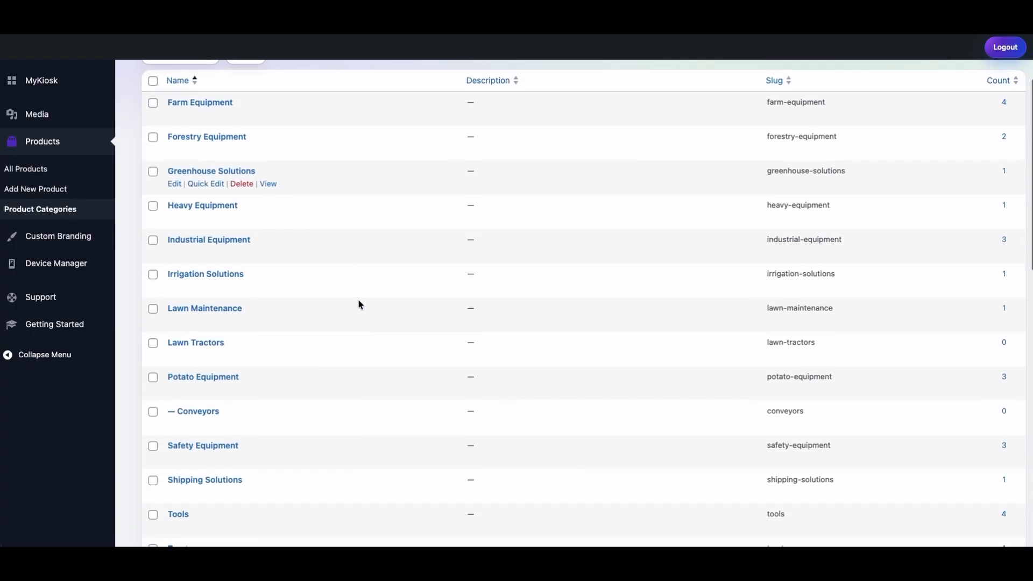
{"action": "scroll", "coordinate": [359, 304], "scroll_direction": "down", "scroll_amount": 1}
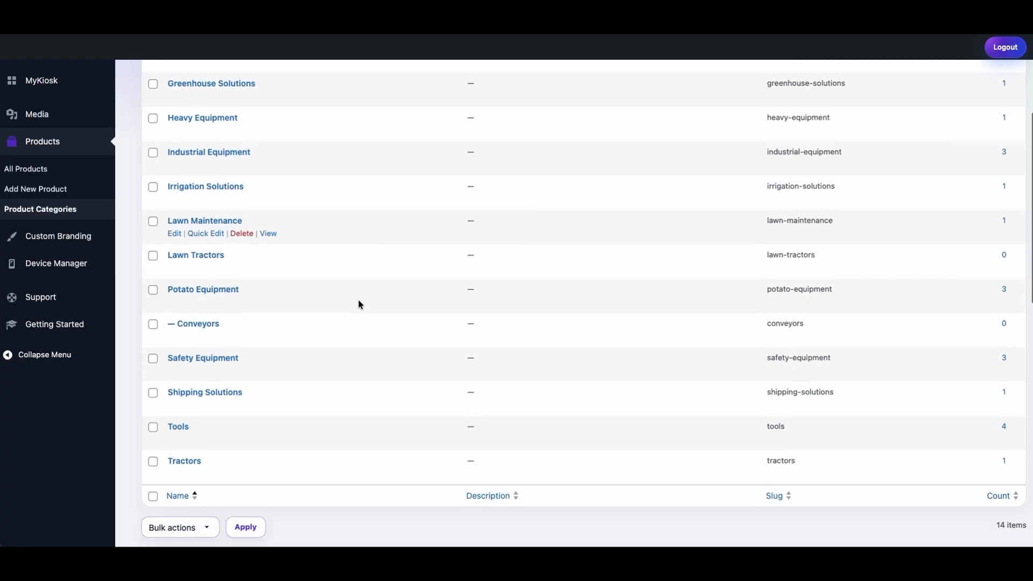
{"action": "scroll", "coordinate": [359, 304], "scroll_direction": "down", "scroll_amount": 1}
{"action": "scroll", "coordinate": [359, 304], "scroll_direction": "down", "scroll_amount": 4}
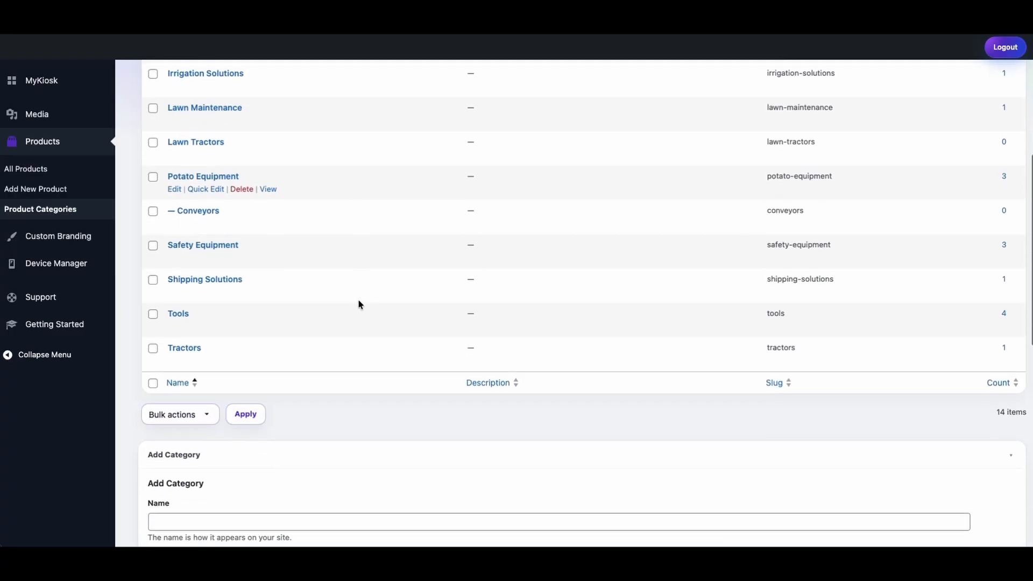
{"action": "scroll", "coordinate": [359, 304], "scroll_direction": "down", "scroll_amount": 3}
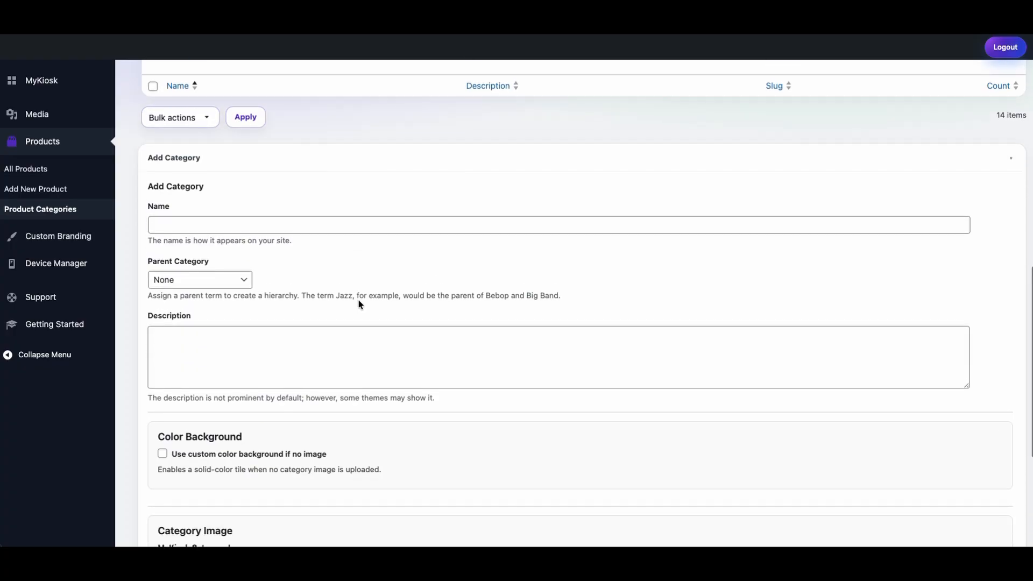
{"action": "scroll", "coordinate": [360, 305], "scroll_direction": "down", "scroll_amount": 2}
{"action": "scroll", "coordinate": [361, 304], "scroll_direction": "up", "scroll_amount": 8}
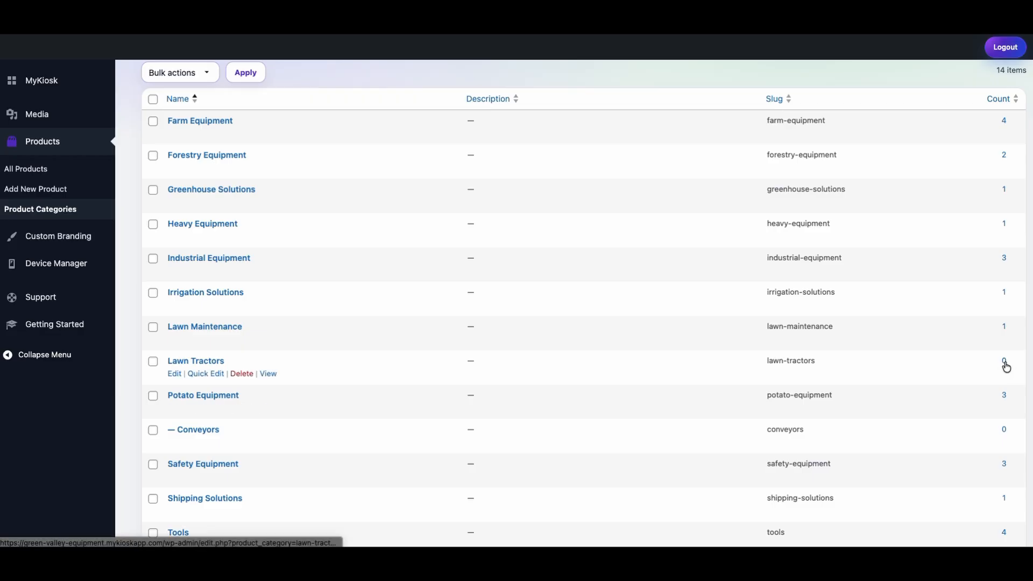
Step: Open the Tools category for editing and examine its name, parent, description, color background and category image settings
{"action": "scroll", "coordinate": [980, 431], "scroll_direction": "down", "scroll_amount": 1}
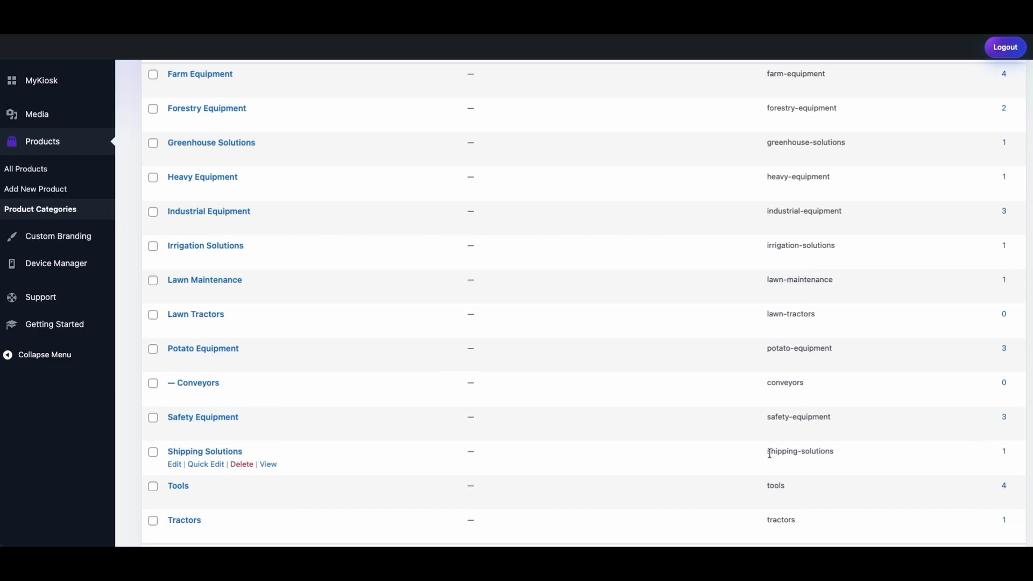
{"action": "scroll", "coordinate": [699, 448], "scroll_direction": "up", "scroll_amount": 2}
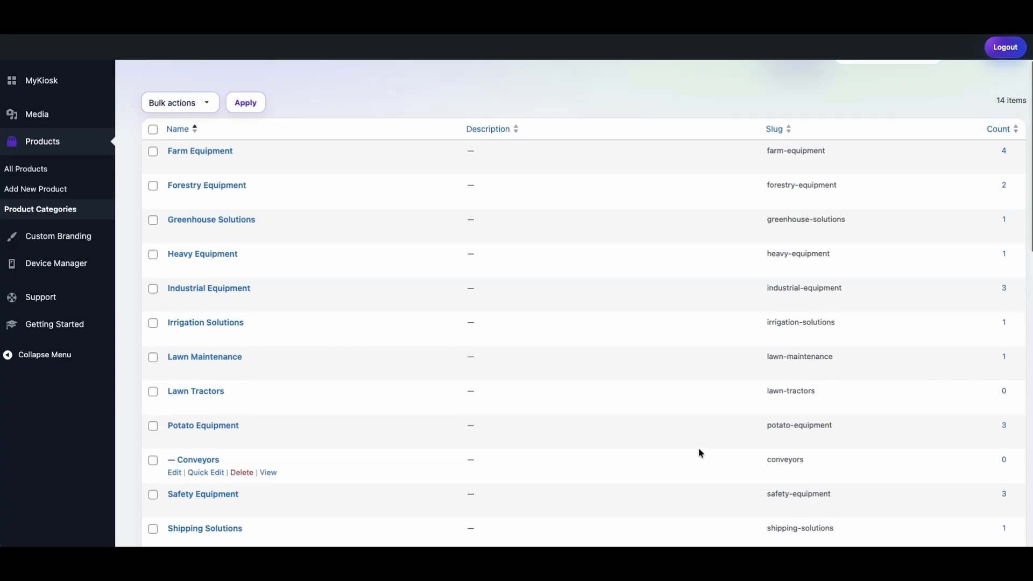
{"action": "scroll", "coordinate": [698, 449], "scroll_direction": "down", "scroll_amount": 4}
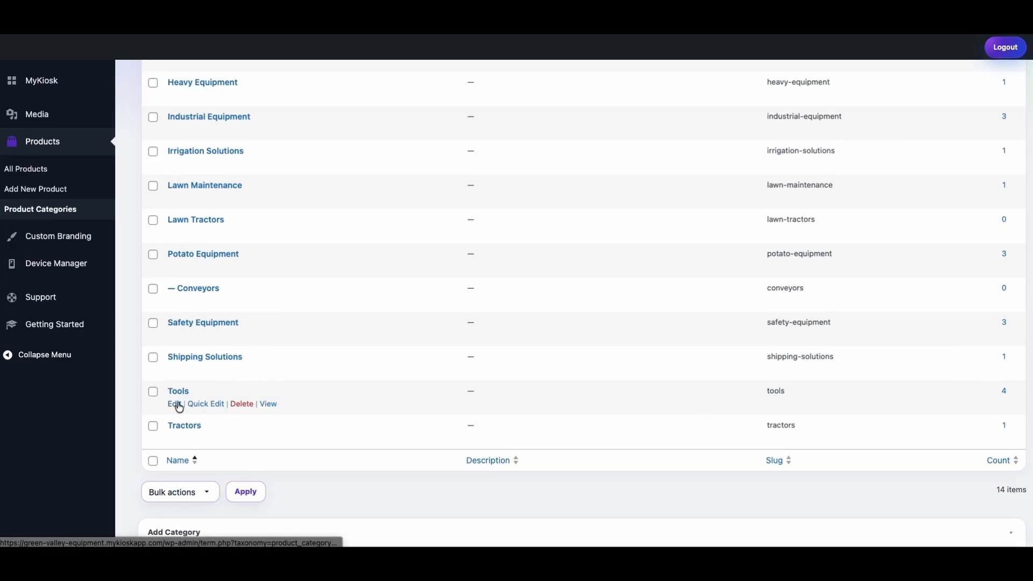
{"action": "left_click", "coordinate": [175, 404]}
{"action": "scroll", "coordinate": [390, 395], "scroll_direction": "down", "scroll_amount": 3}
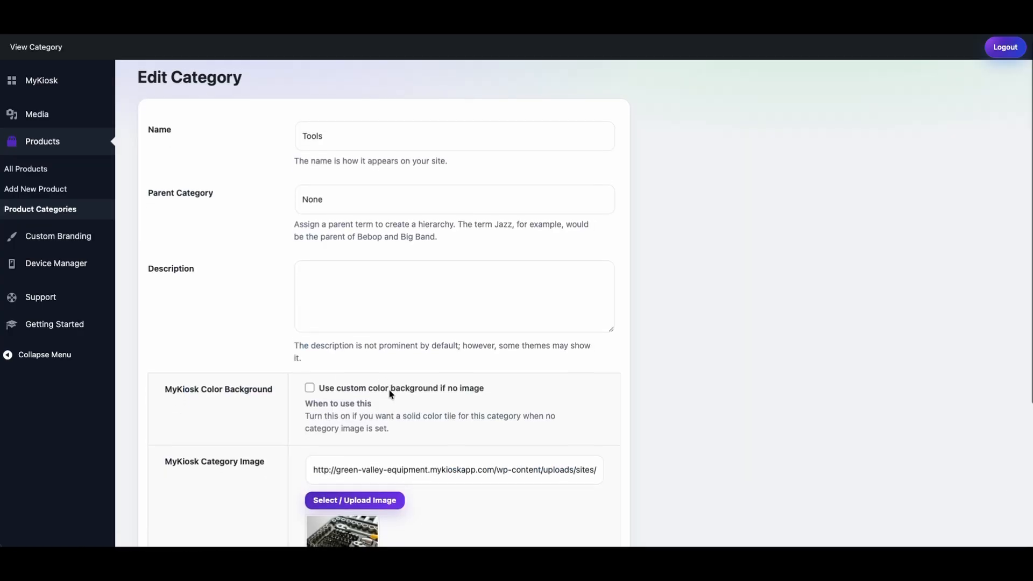
{"action": "scroll", "coordinate": [389, 389], "scroll_direction": "down", "scroll_amount": 3}
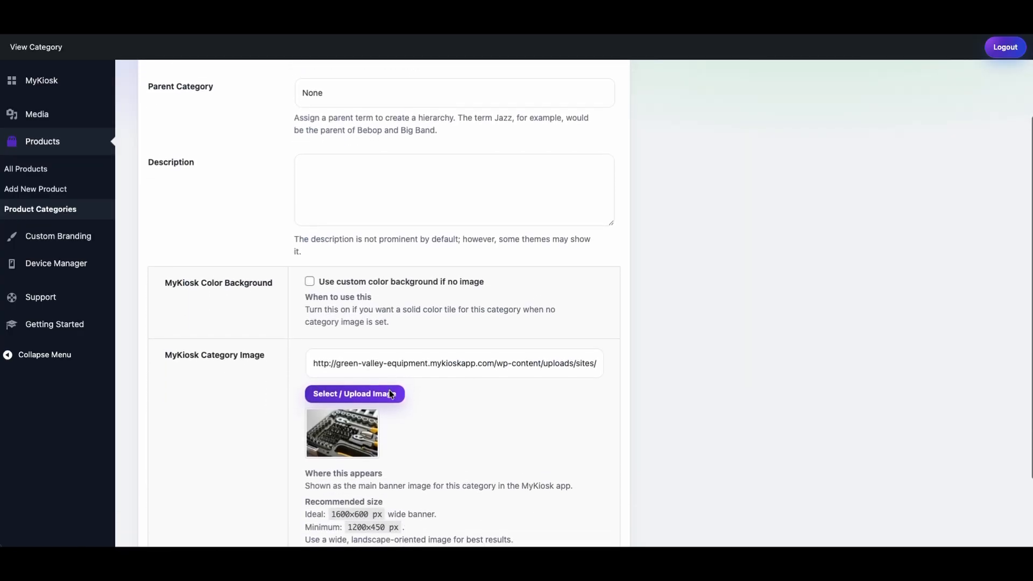
{"action": "scroll", "coordinate": [389, 394], "scroll_direction": "down", "scroll_amount": 1}
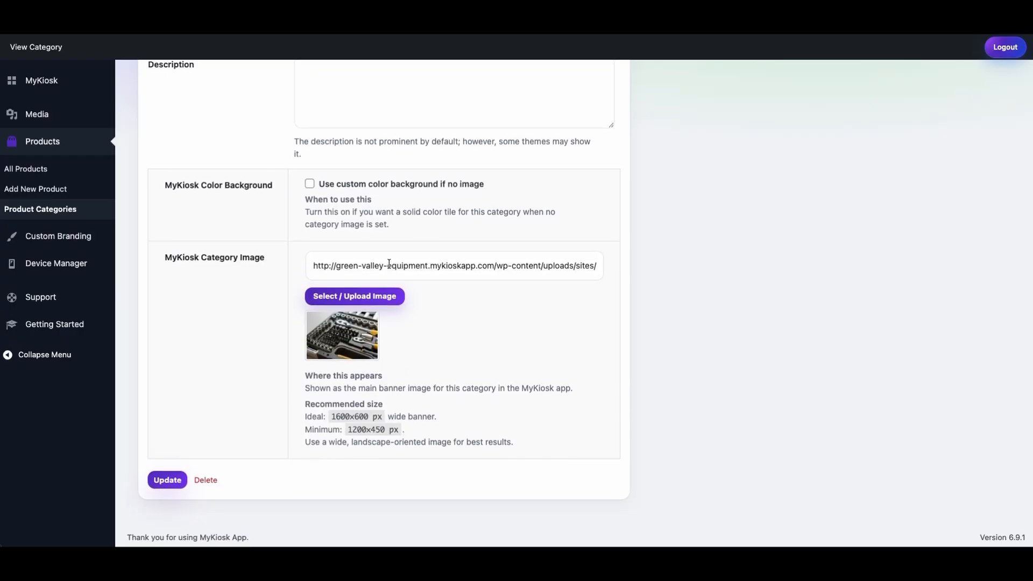
{"action": "scroll", "coordinate": [389, 264], "scroll_direction": "up", "scroll_amount": 2}
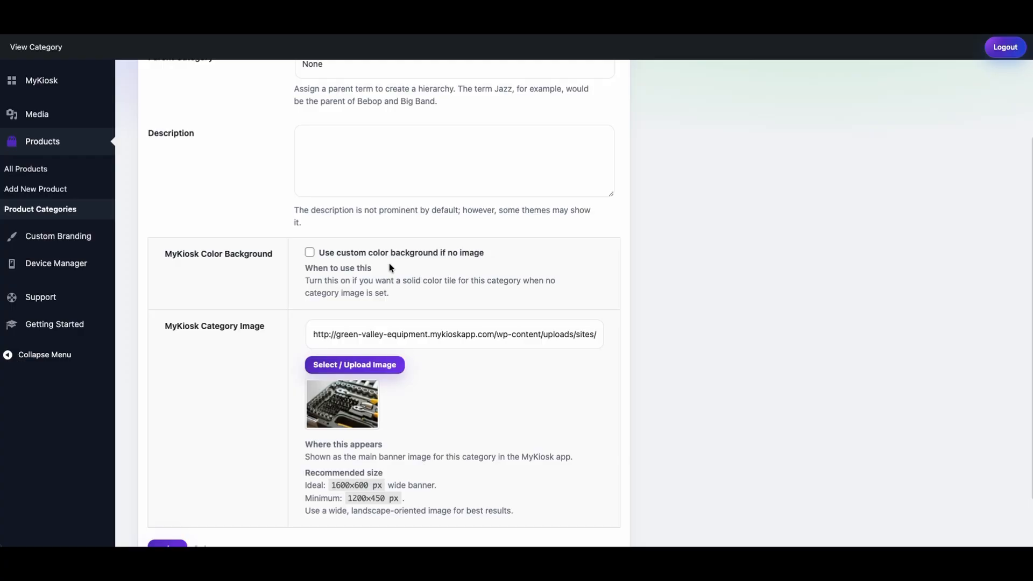
{"action": "scroll", "coordinate": [390, 263], "scroll_direction": "up", "scroll_amount": 2}
{"action": "scroll", "coordinate": [389, 263], "scroll_direction": "up", "scroll_amount": 2}
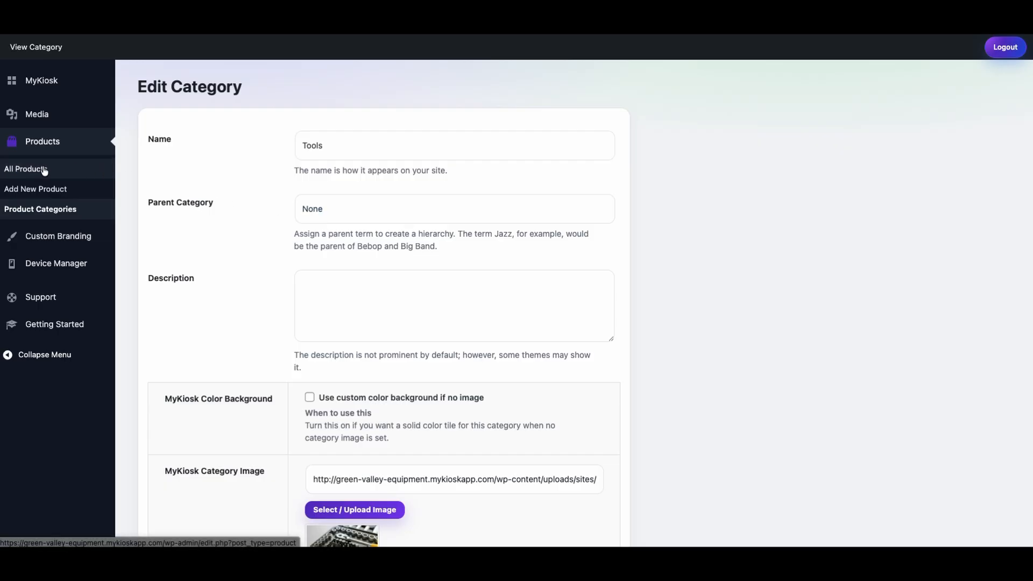
Step: Return to the product categories list and look through the existing categories down to Tractors
{"action": "left_click", "coordinate": [56, 210]}
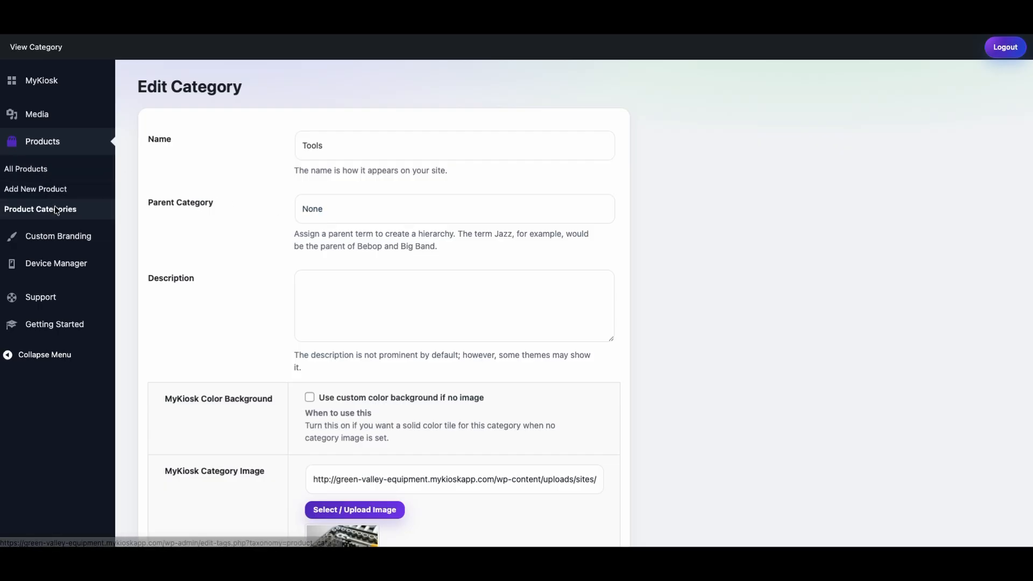
{"action": "scroll", "coordinate": [349, 263], "scroll_direction": "down", "scroll_amount": 3}
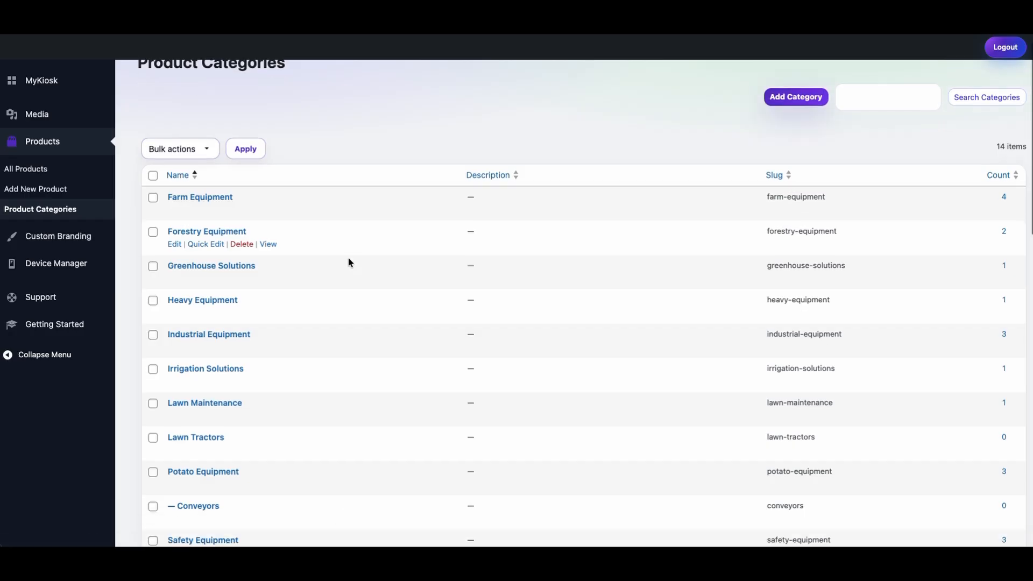
{"action": "scroll", "coordinate": [348, 262], "scroll_direction": "down", "scroll_amount": 2}
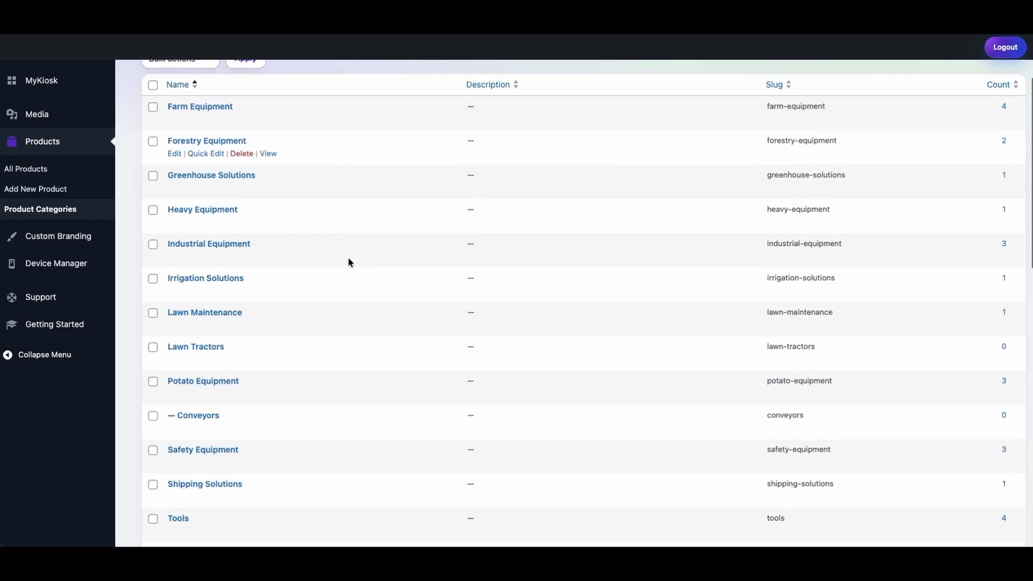
{"action": "scroll", "coordinate": [348, 262], "scroll_direction": "down", "scroll_amount": 3}
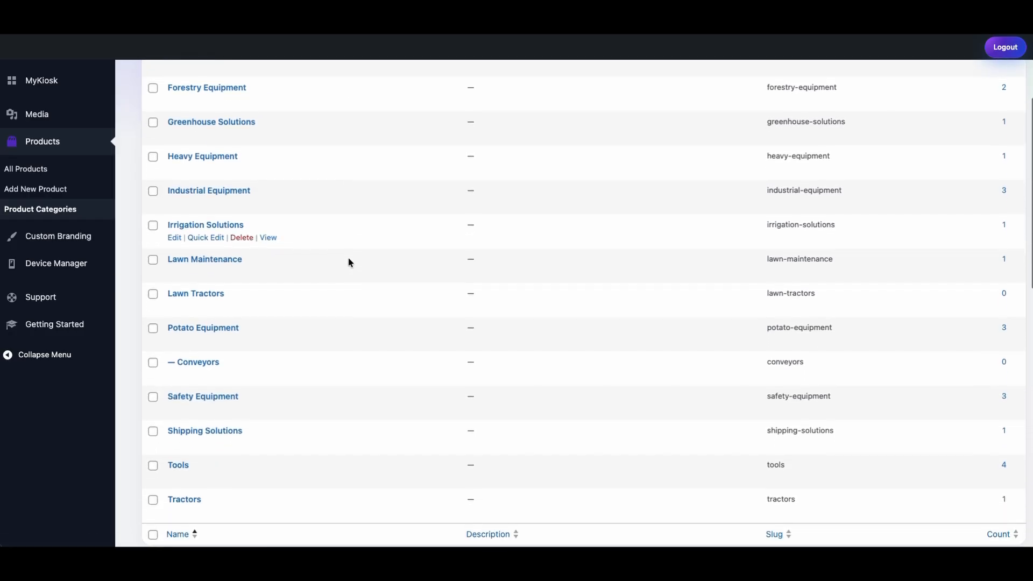